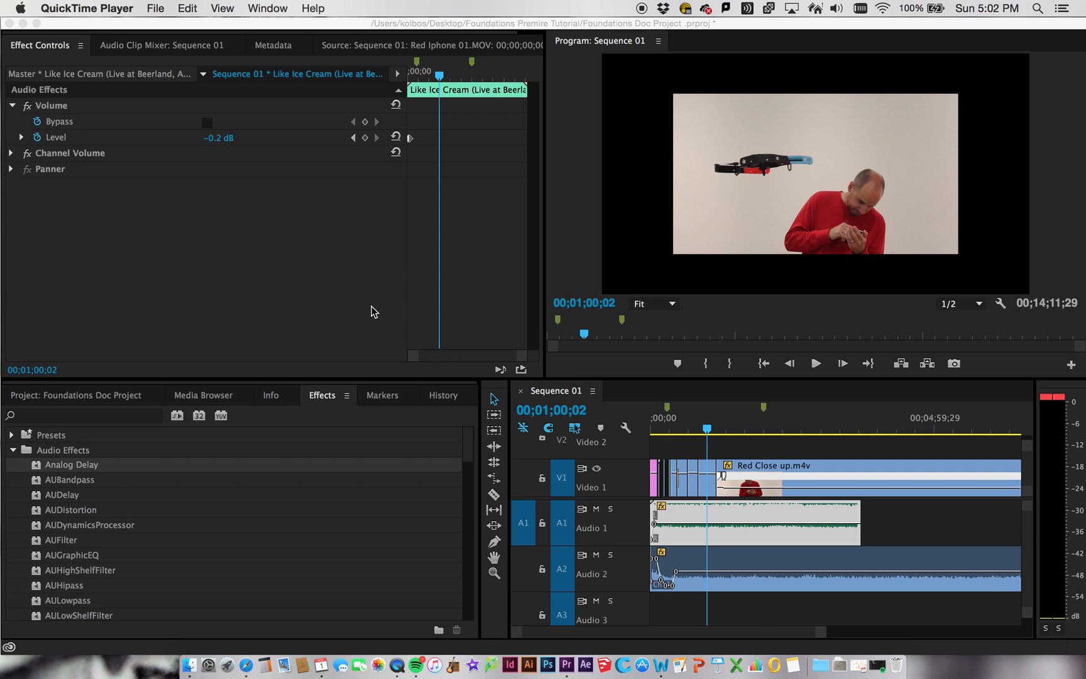
# Step: Show the list of media items in the Foundations Doc Project
pyautogui.click(97, 404)
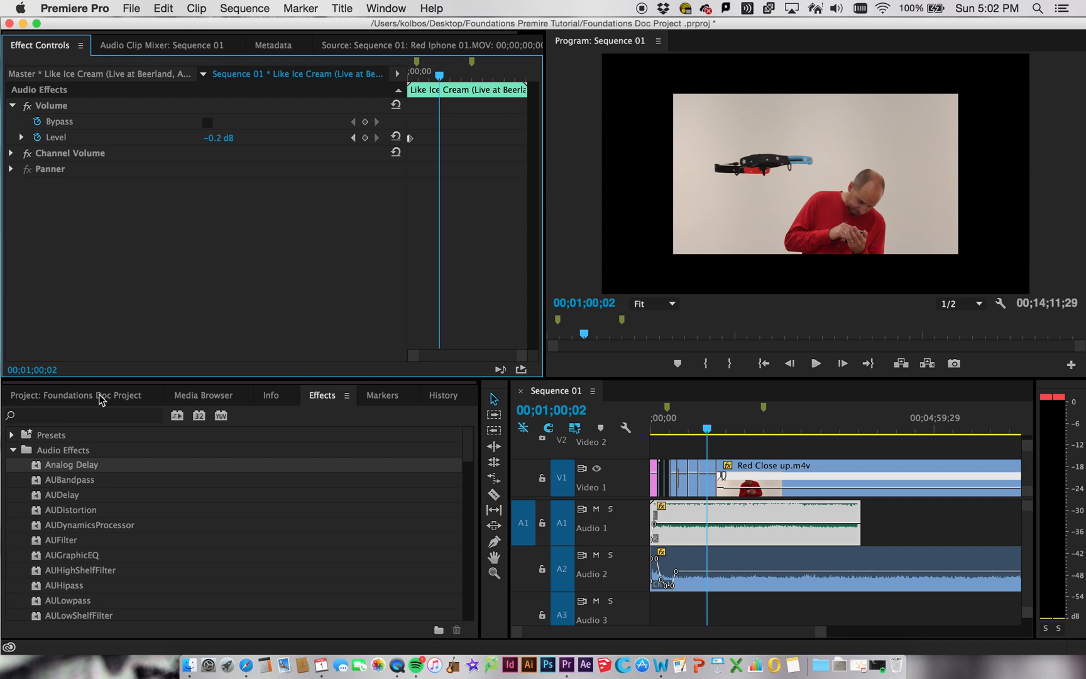
pyautogui.click(99, 403)
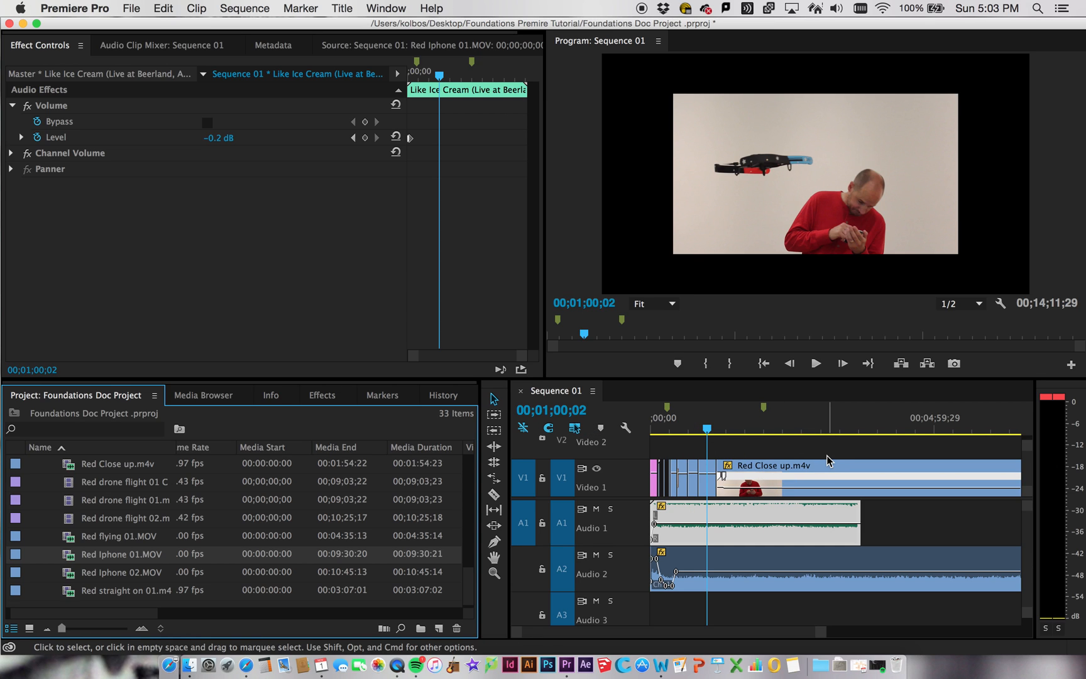
pyautogui.click(133, 9)
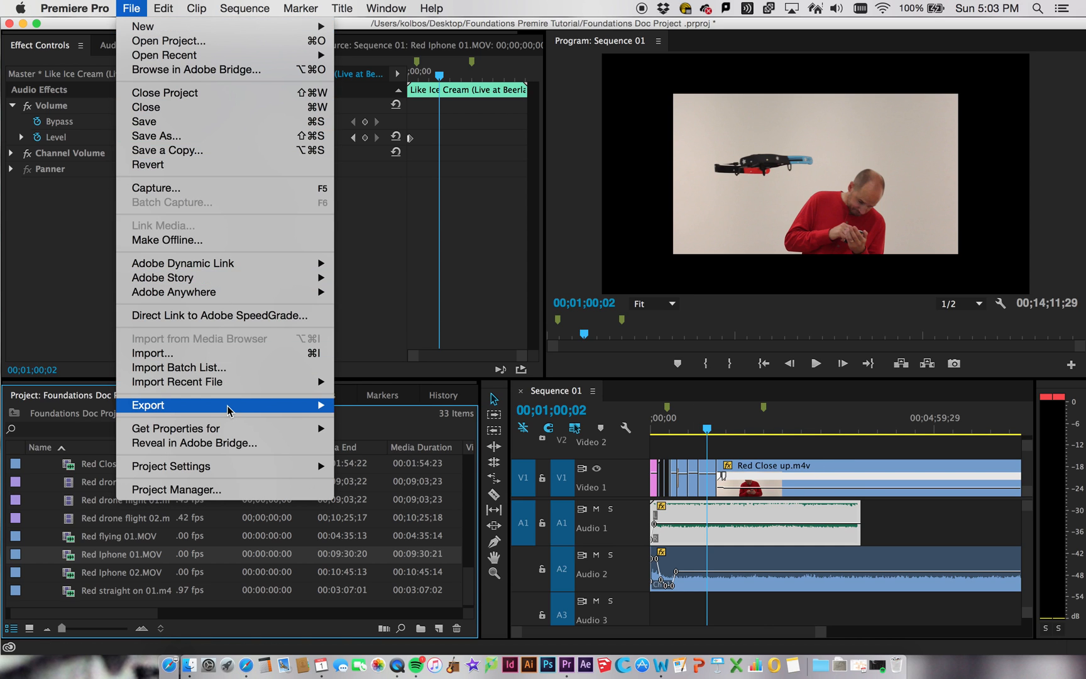
pyautogui.moveTo(227, 406)
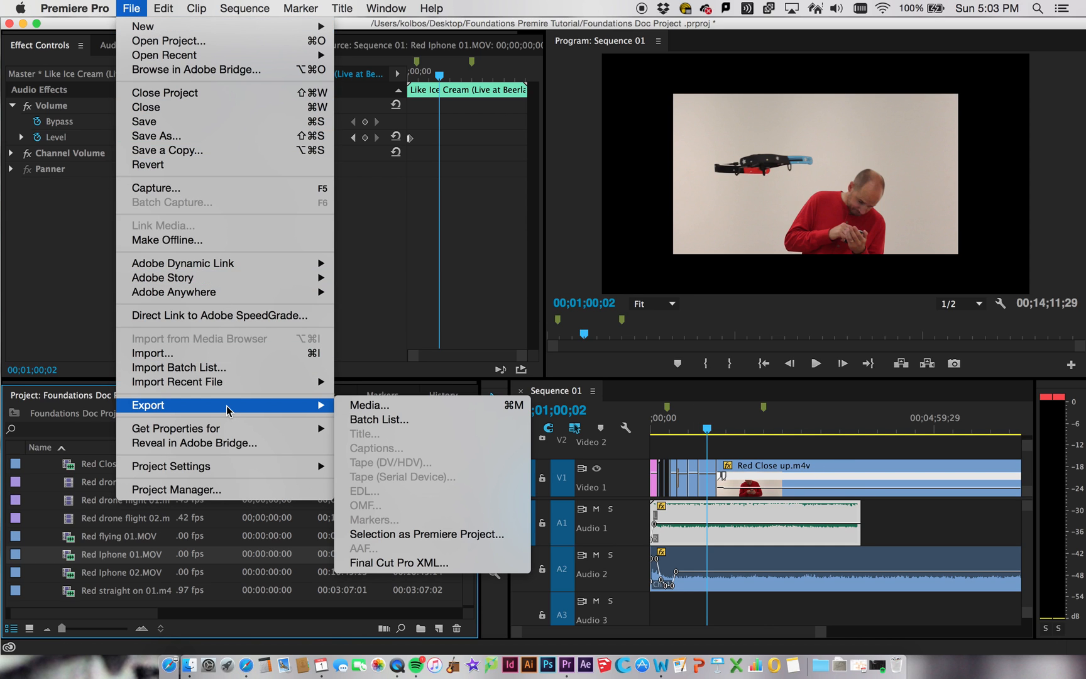
pyautogui.click(369, 406)
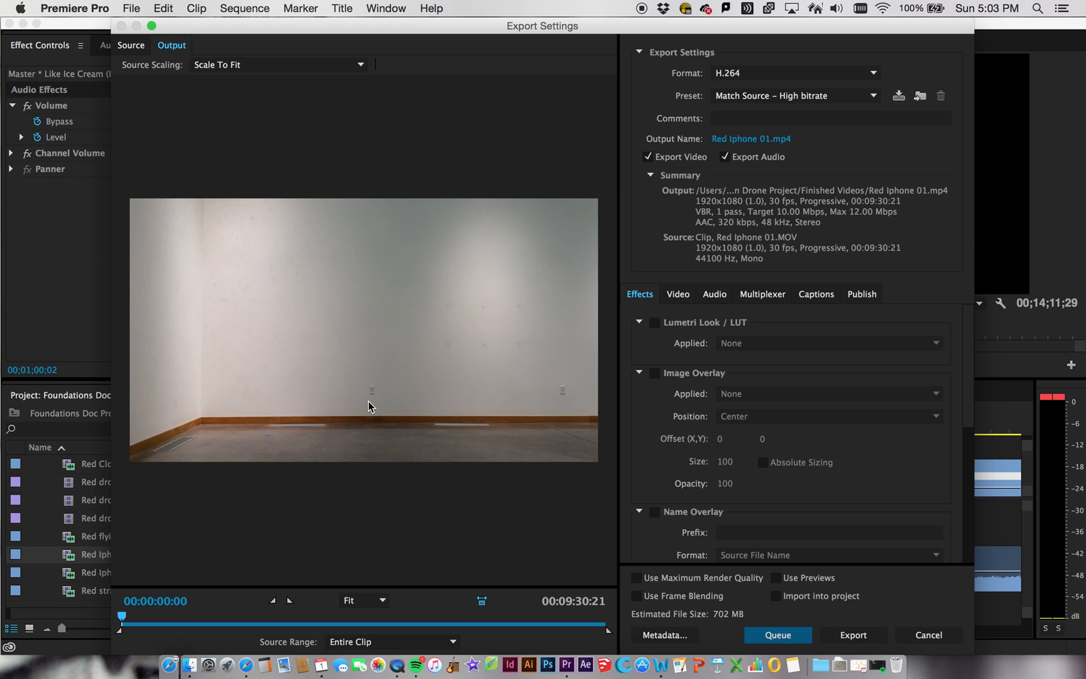
pyautogui.click(727, 74)
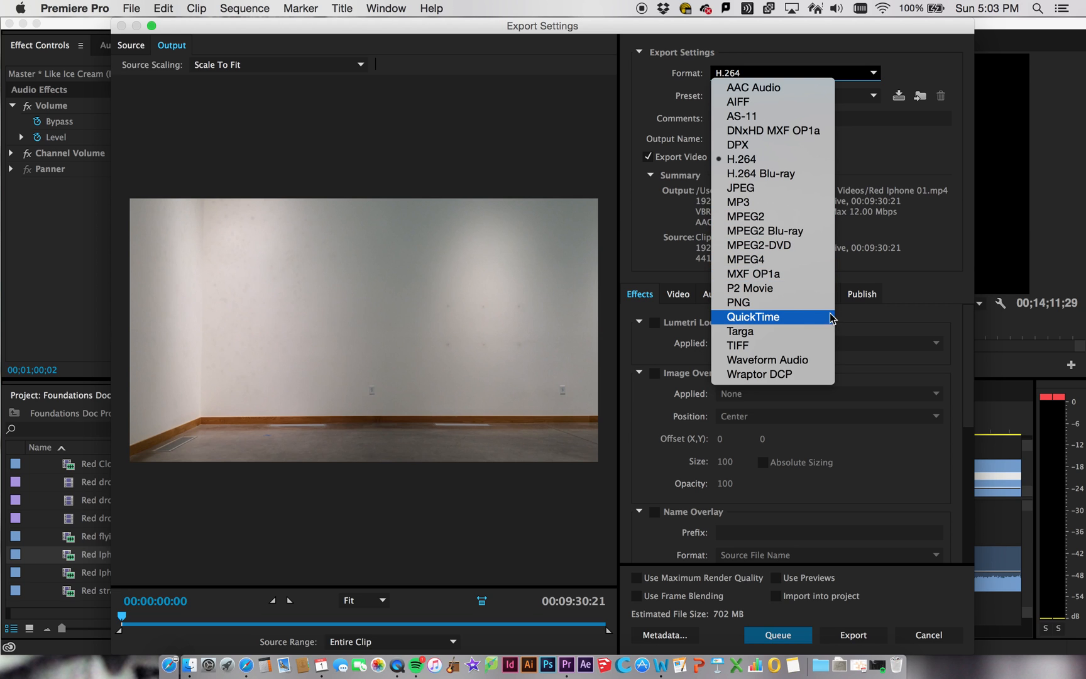
pyautogui.click(759, 161)
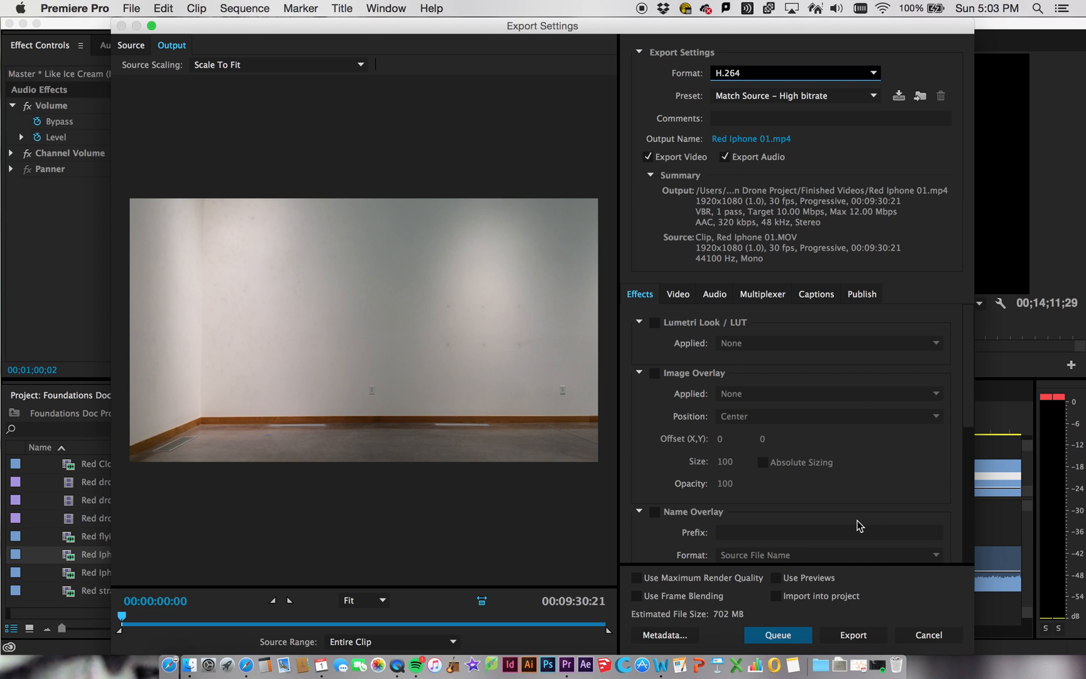
pyautogui.click(855, 635)
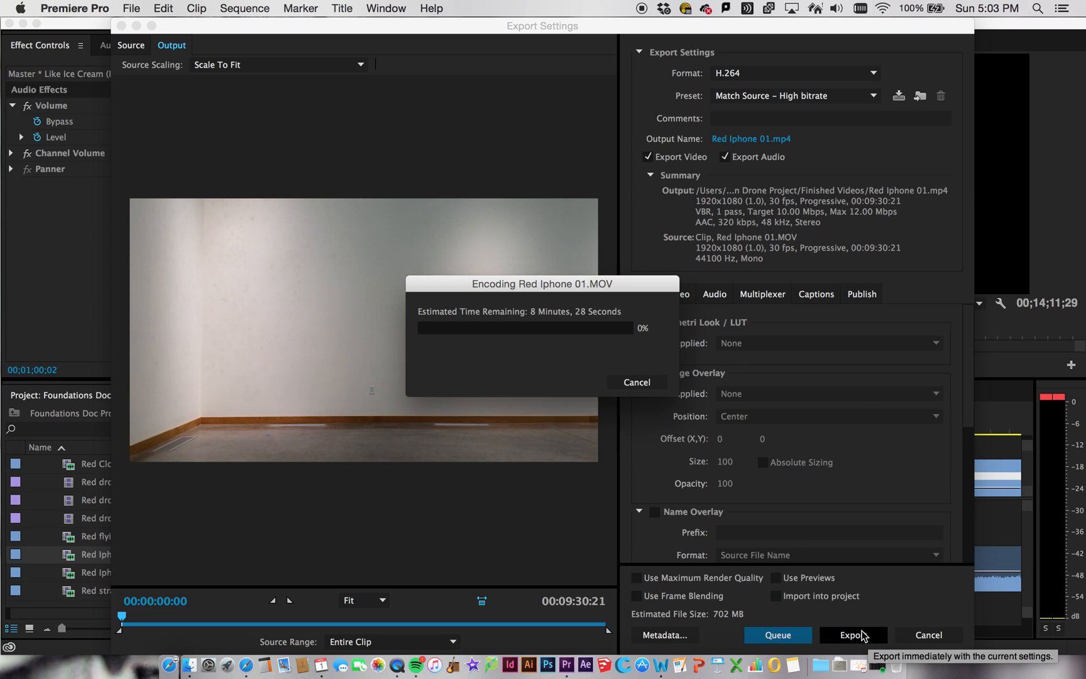
pyautogui.click(635, 388)
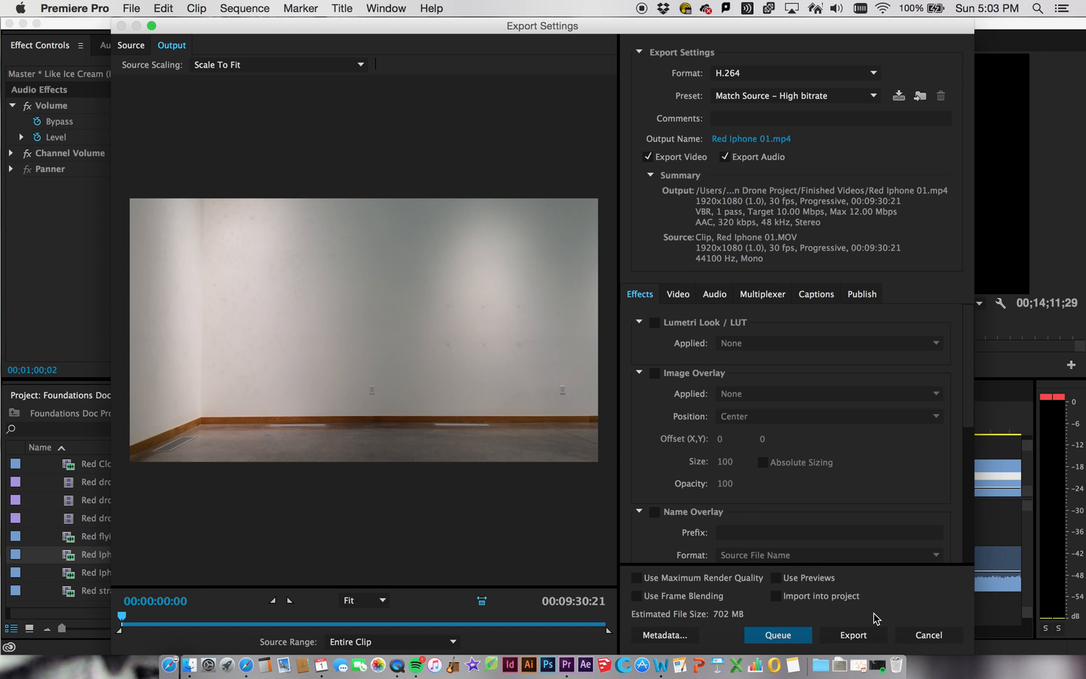
pyautogui.click(930, 635)
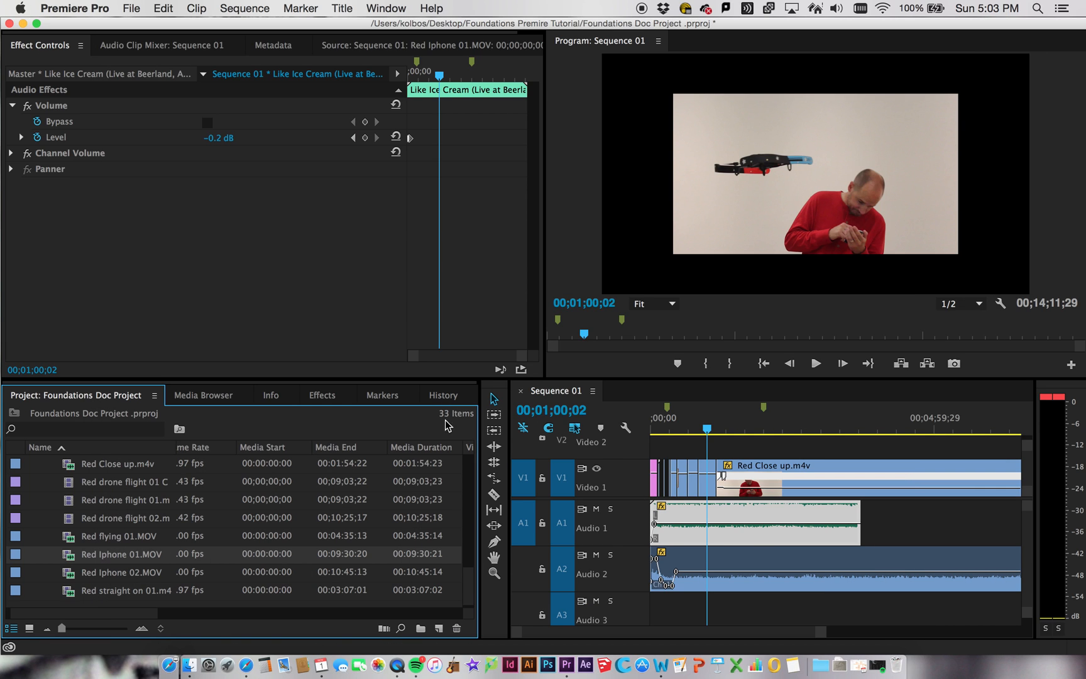
# Step: Select Sequence 01 in the project and open its media export settings
pyautogui.scroll(10, 106, 471)
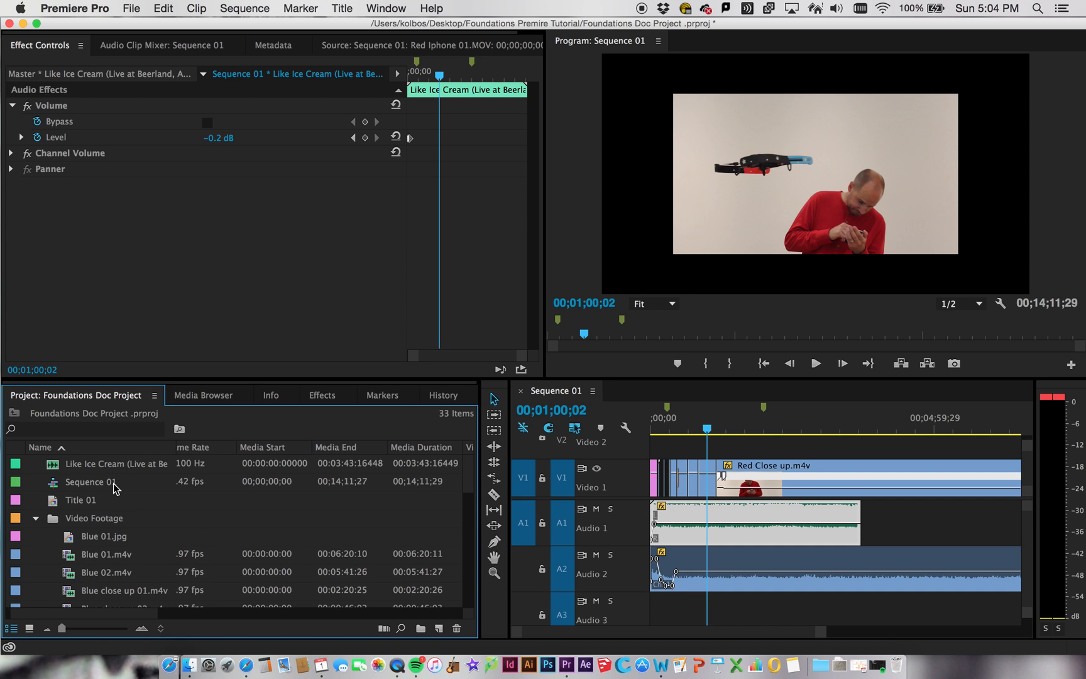
pyautogui.click(99, 485)
pyautogui.click(103, 481)
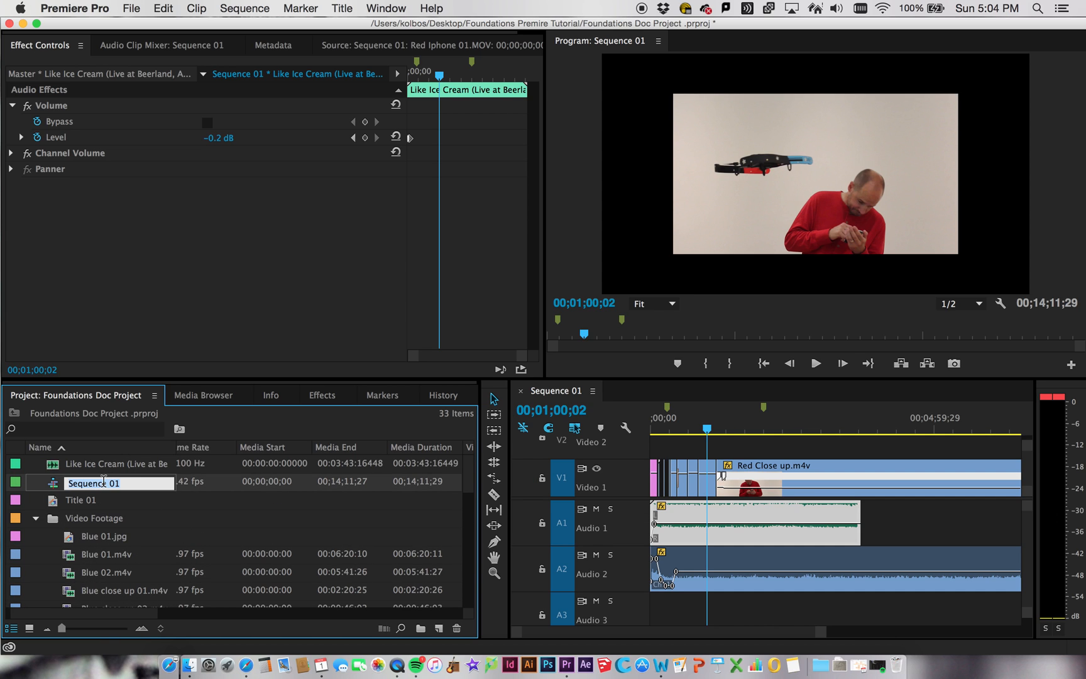
pyautogui.click(220, 488)
pyautogui.click(99, 483)
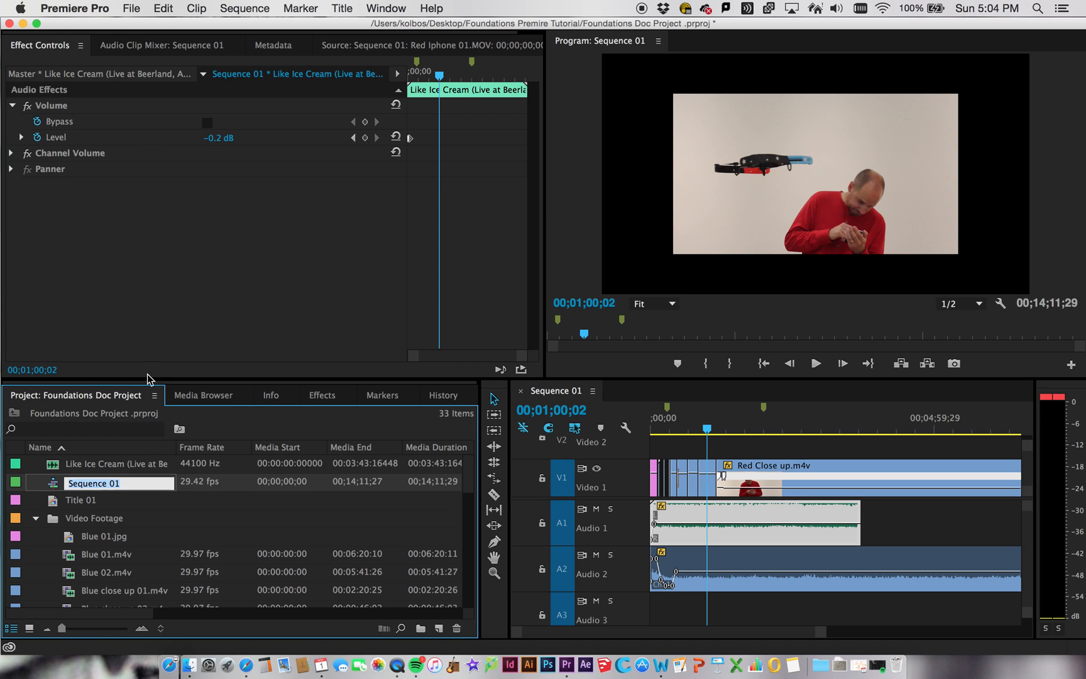
pyautogui.click(237, 483)
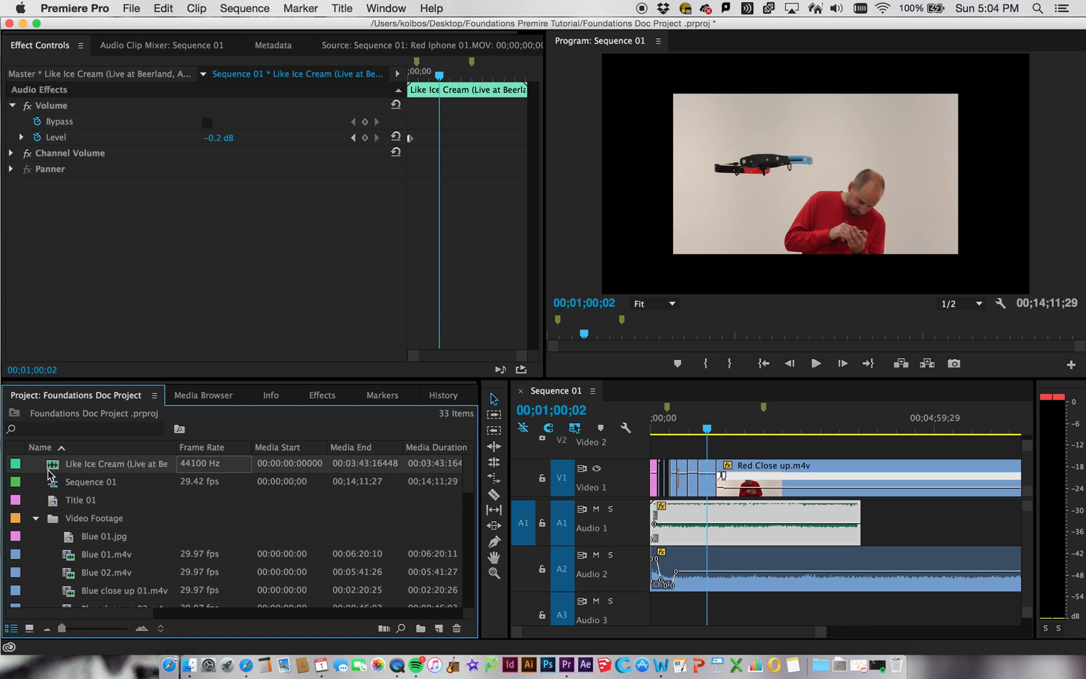
pyautogui.click(132, 8)
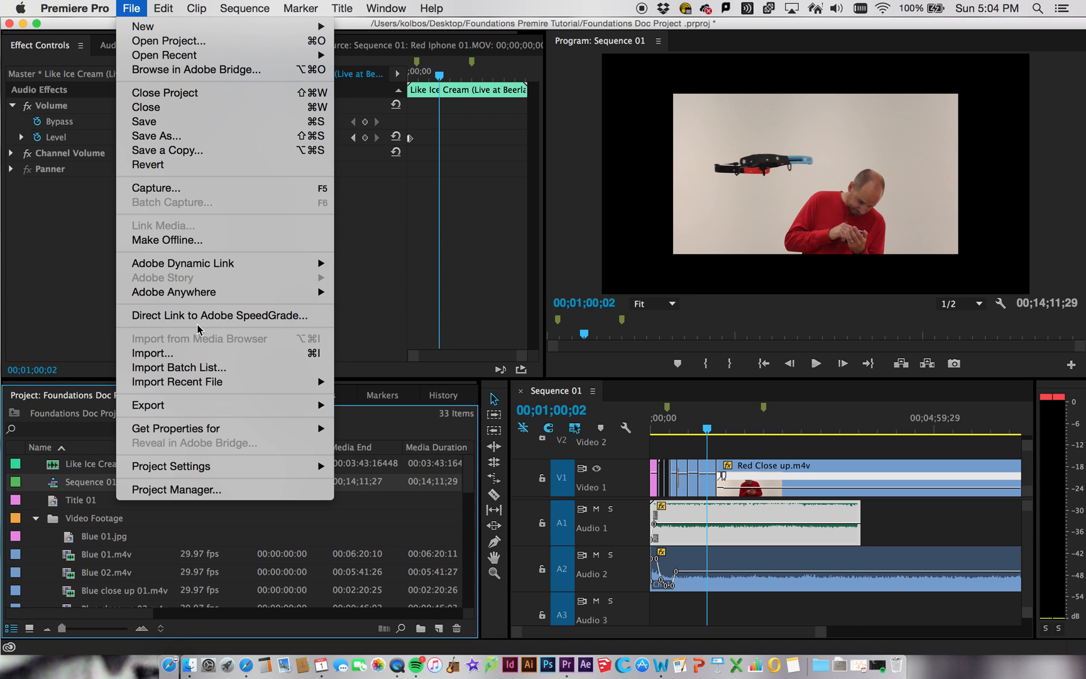
pyautogui.moveTo(223, 410)
pyautogui.click(440, 408)
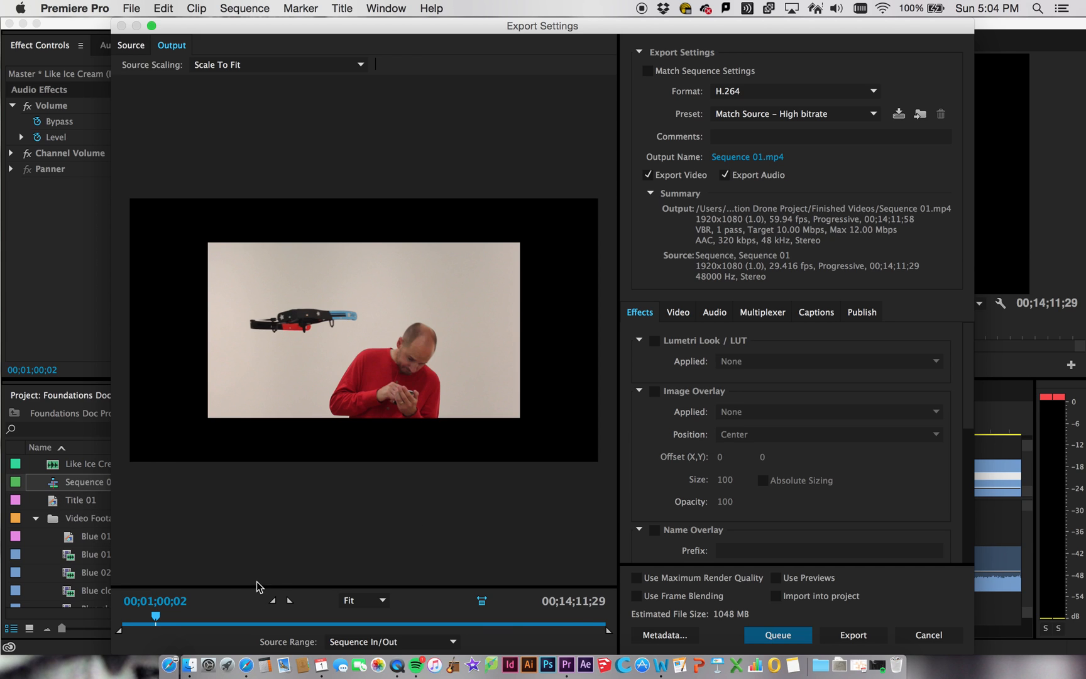
# Step: Shorten the export's source range so that it ends at 00;01;11;02
pyautogui.moveTo(608, 630); pyautogui.dragTo(481, 632)
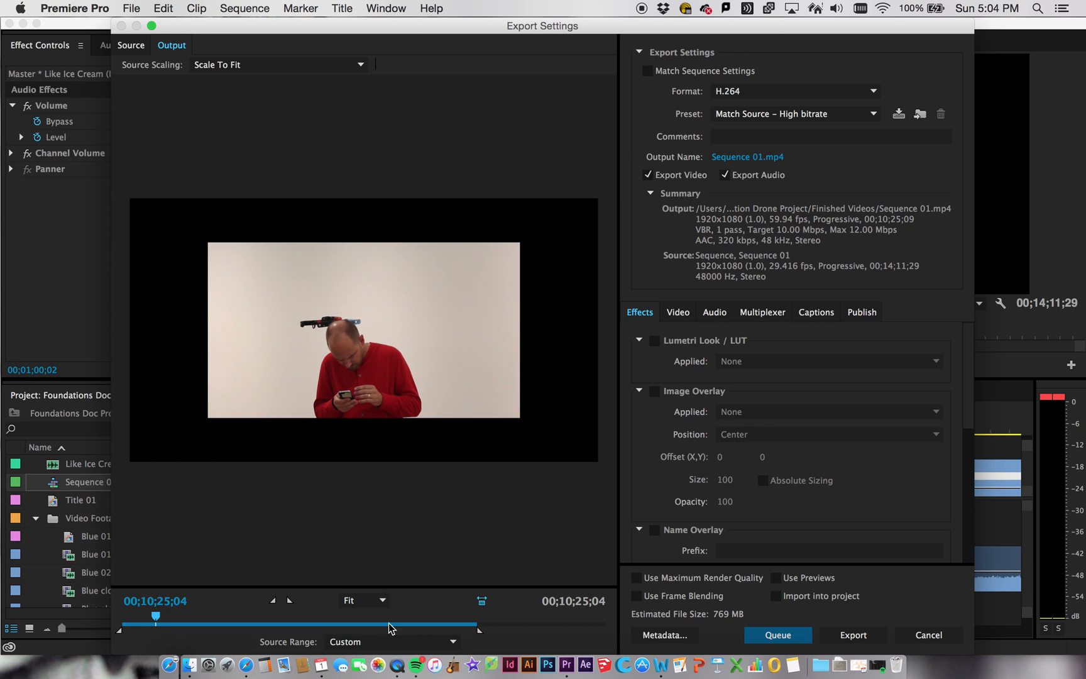
pyautogui.moveTo(169, 621)
pyautogui.mouseDown()
pyautogui.moveTo(598, 617)
pyautogui.moveTo(124, 611)
pyautogui.moveTo(244, 606)
pyautogui.moveTo(142, 607)
pyautogui.moveTo(162, 606)
pyautogui.mouseUp()
pyautogui.moveTo(478, 635); pyautogui.dragTo(161, 629)
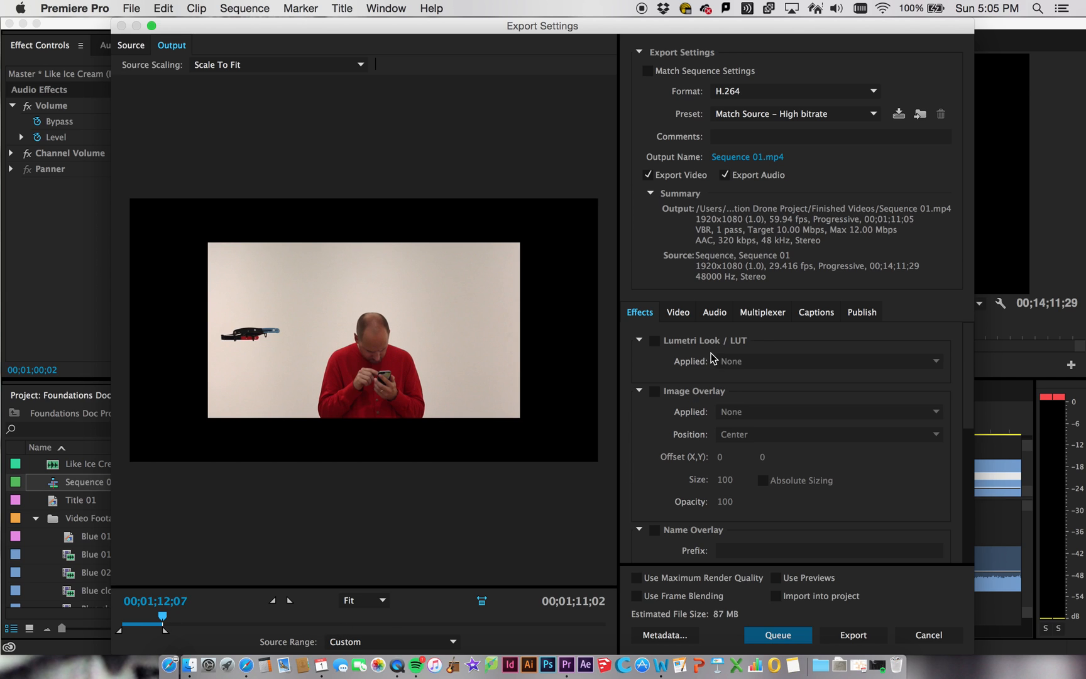
# Step: Review the available export formats, keeping H.264, and look through the video, audio and effects export settings
pyautogui.click(754, 91)
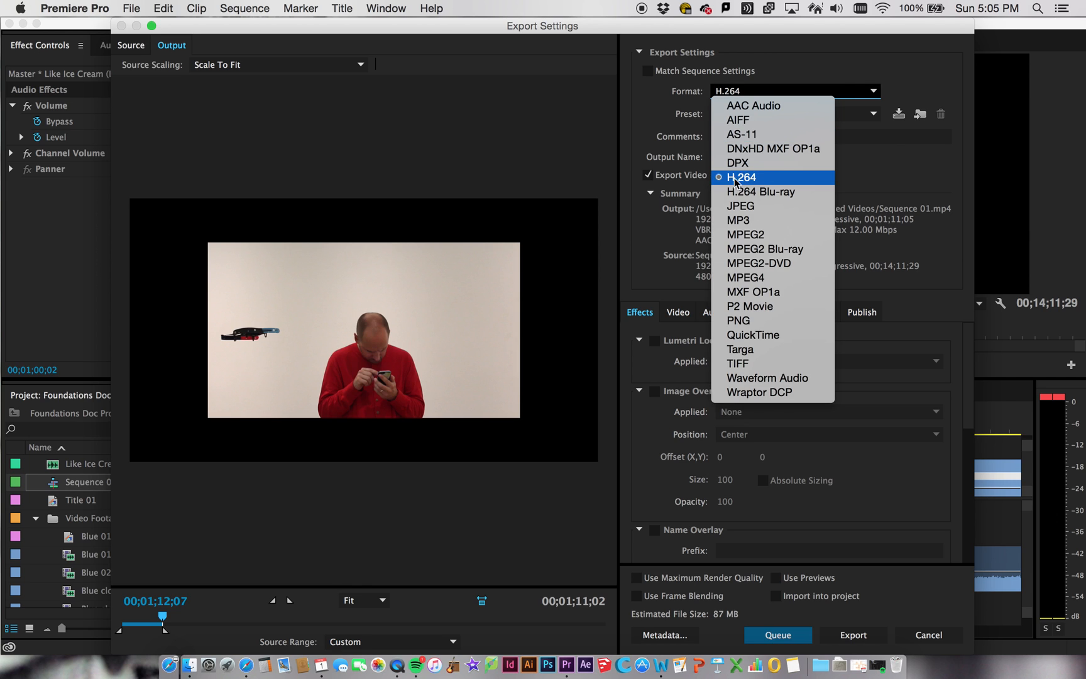
pyautogui.click(965, 163)
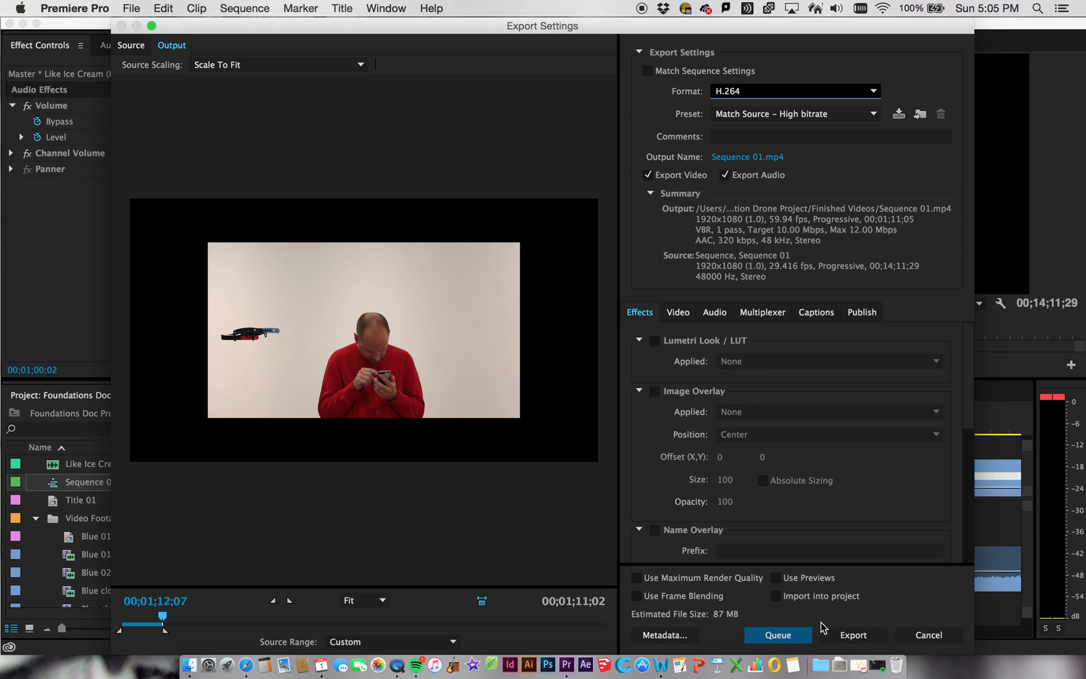
pyautogui.click(679, 318)
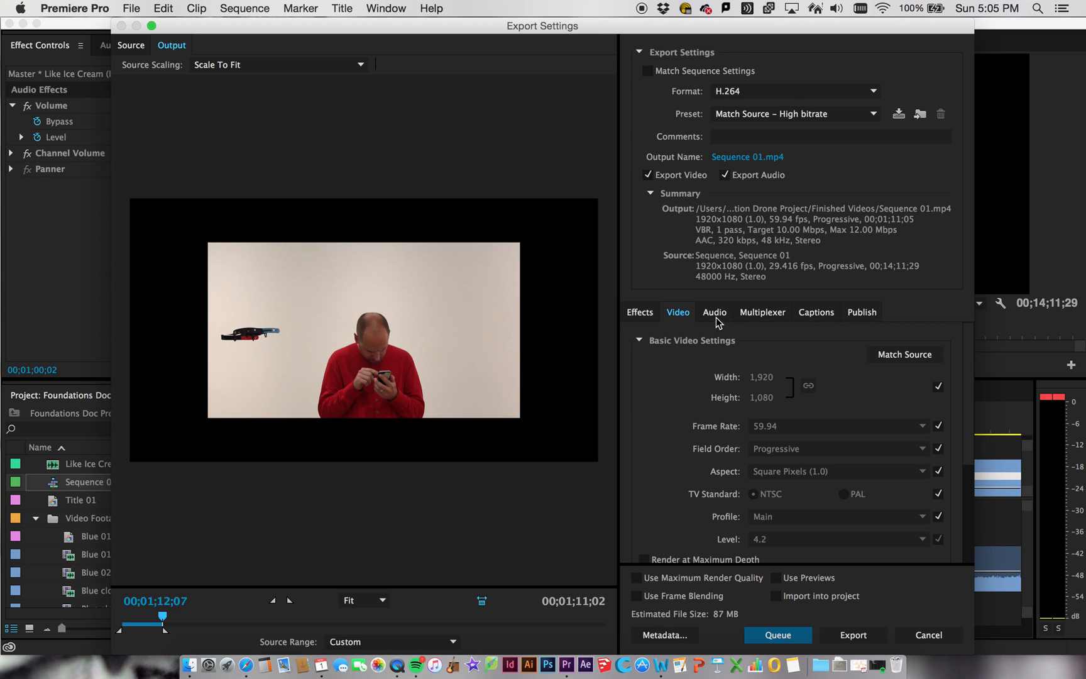
pyautogui.click(715, 315)
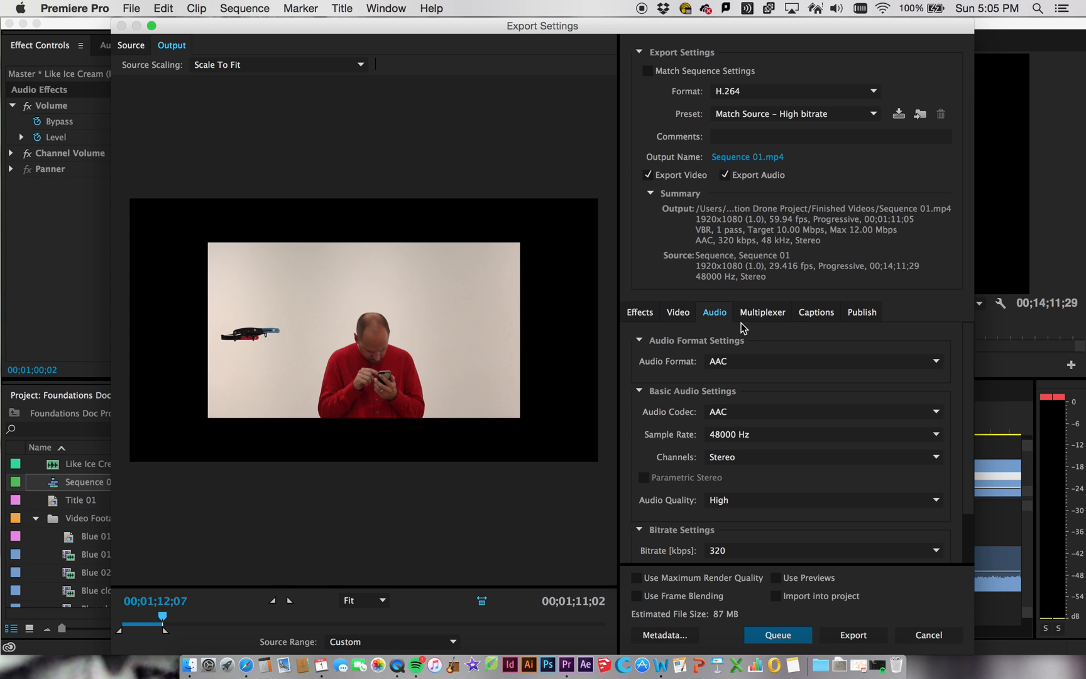
pyautogui.click(639, 313)
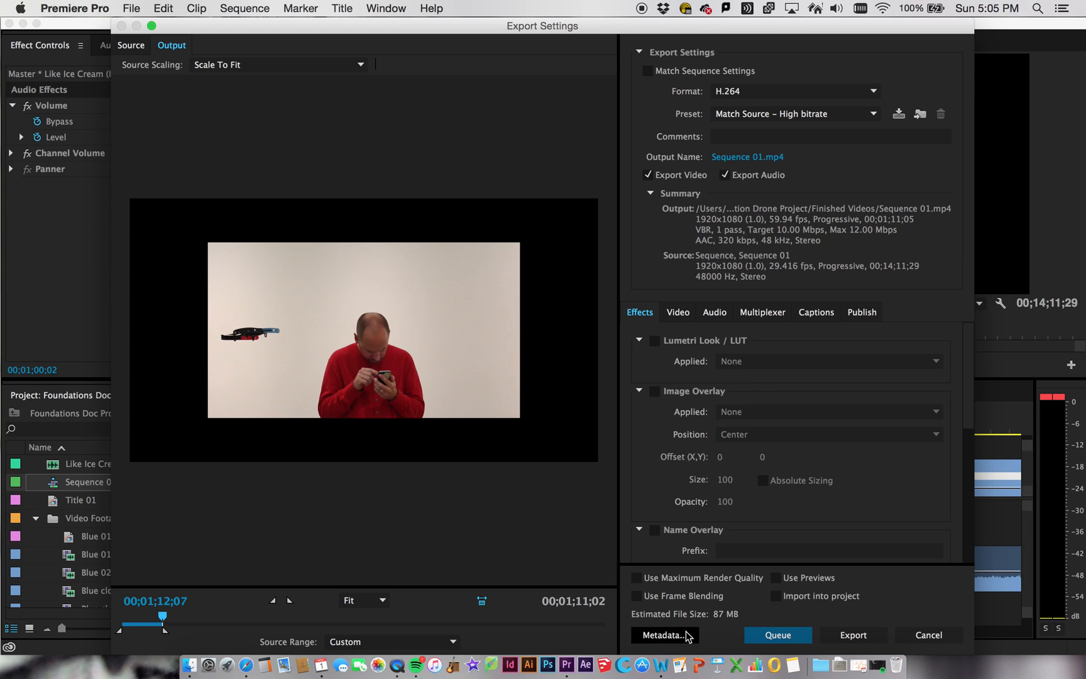
# Step: Send the Sequence 01 export to the encoding queue and switch to Adobe Media Encoder
pyautogui.click(769, 636)
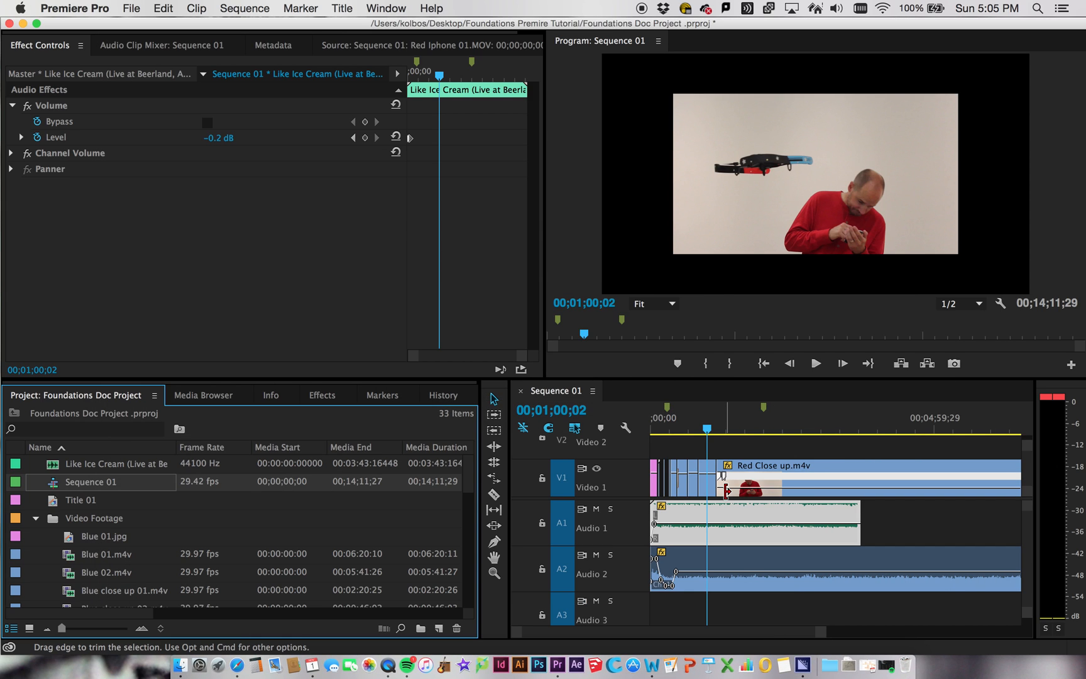
pyautogui.click(803, 666)
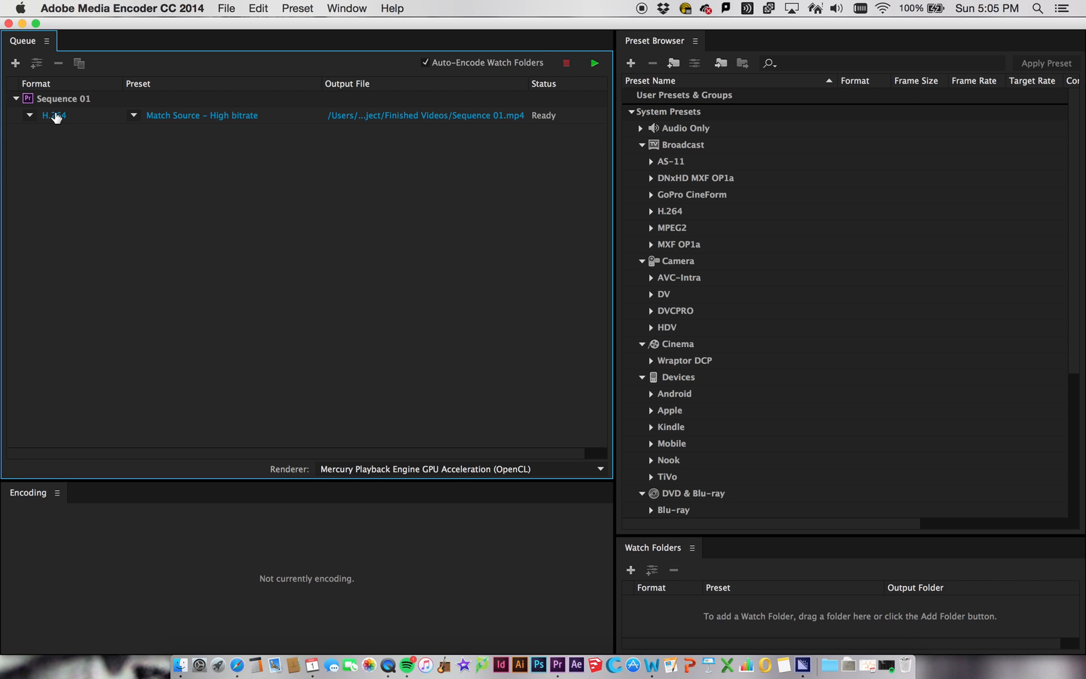
# Step: Set the queued output file to save on the Desktop as the MP4 video "Test Sequence 01"
pyautogui.click(422, 115)
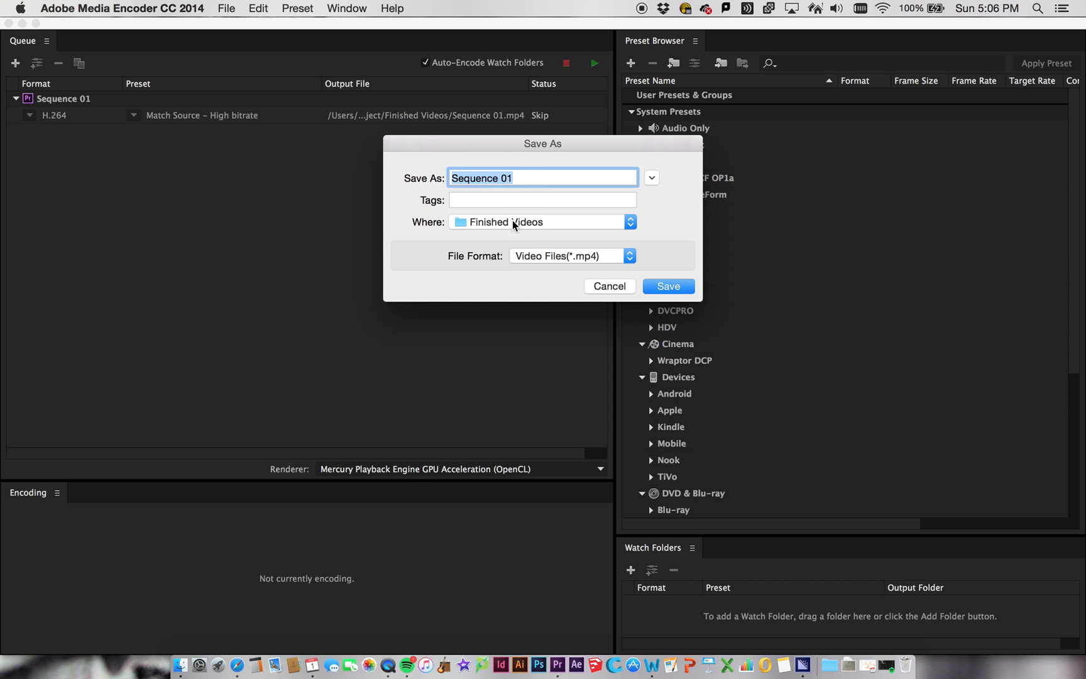
pyautogui.click(496, 222)
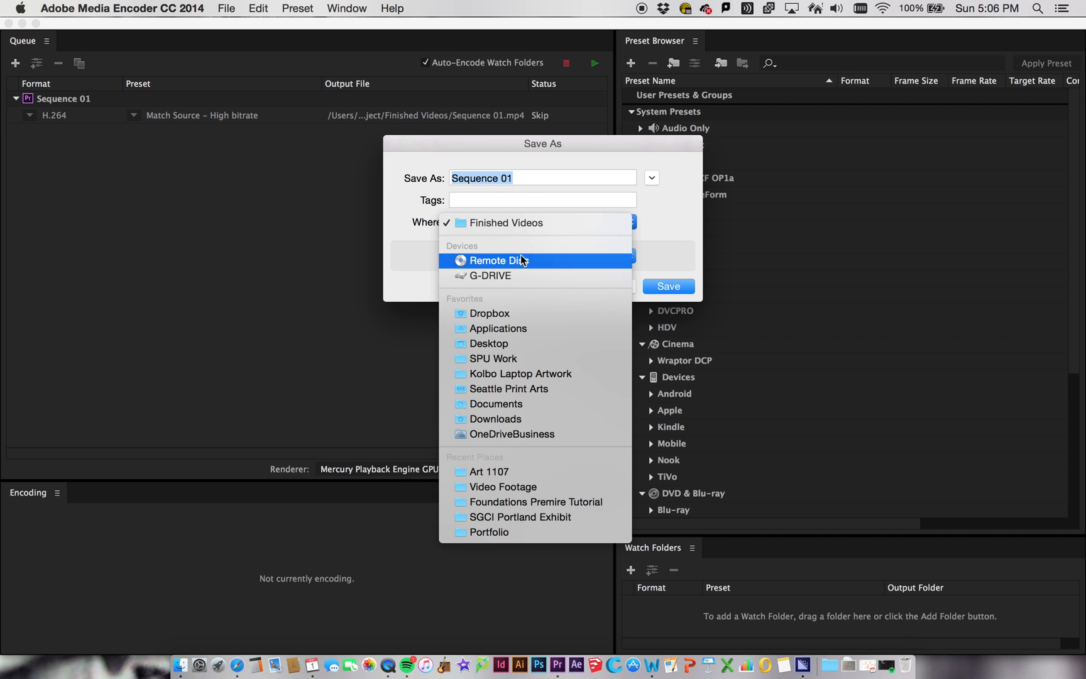
pyautogui.click(535, 345)
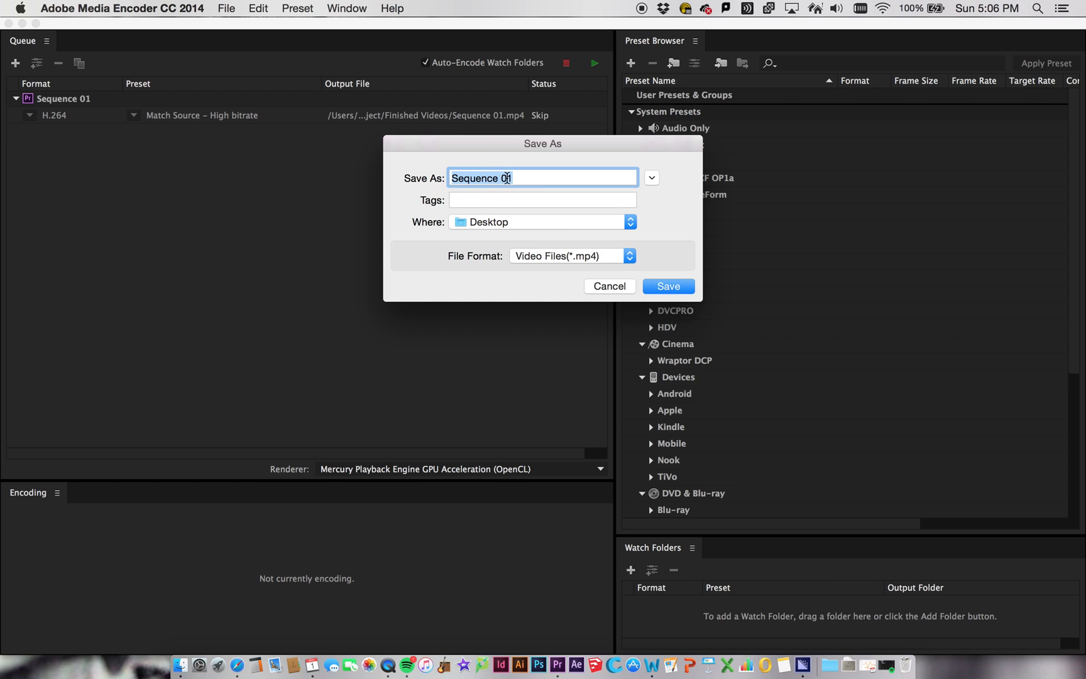
pyautogui.click(453, 176)
pyautogui.write('Test')
pyautogui.click(662, 288)
pyautogui.click(537, 257)
pyautogui.click(500, 292)
pyautogui.click(663, 287)
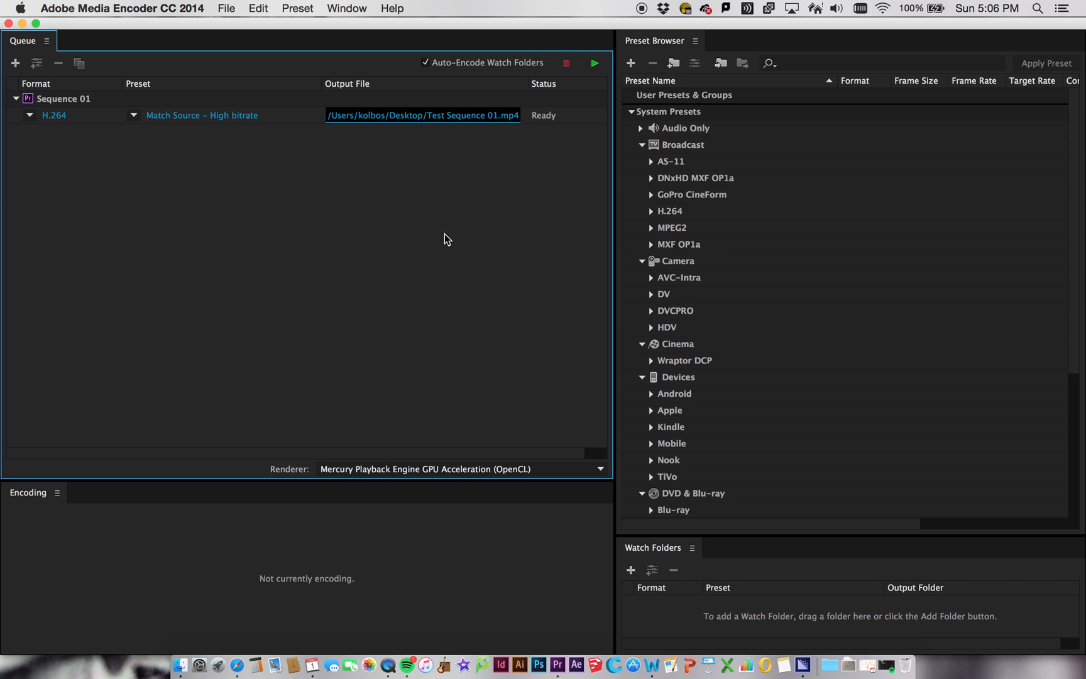
# Step: Start encoding the queue and check the output's format, video, bitrate and audio details
pyautogui.click(596, 64)
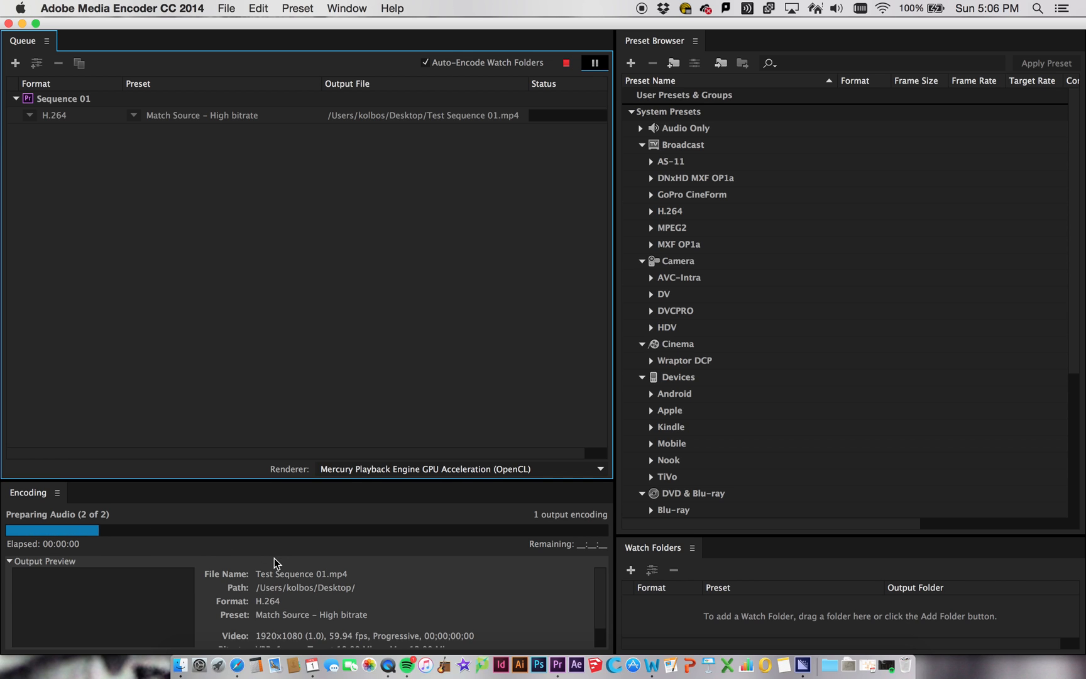
pyautogui.scroll(-2, 602, 601)
pyautogui.scroll(2, 603, 628)
pyautogui.scroll(-2, 595, 634)
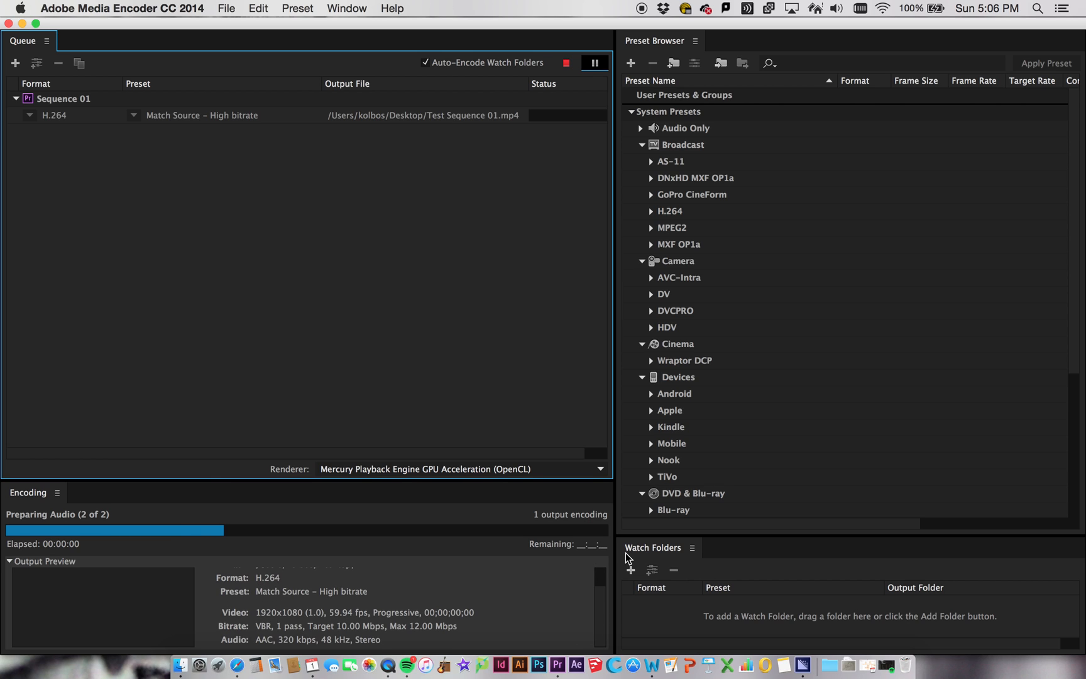